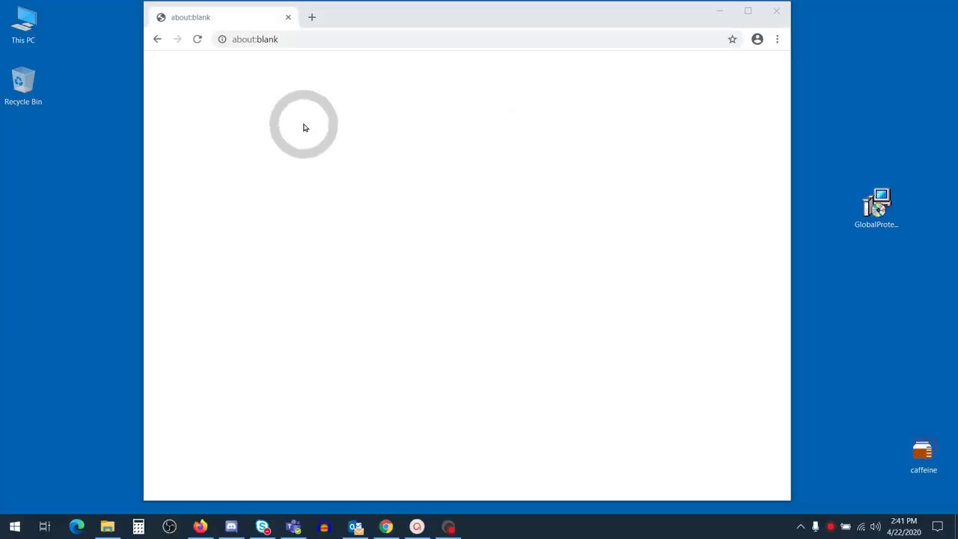
# Step: Go to vpn.utah.edu and log in to the portal with the university credentials
pyautogui.click(306, 45)
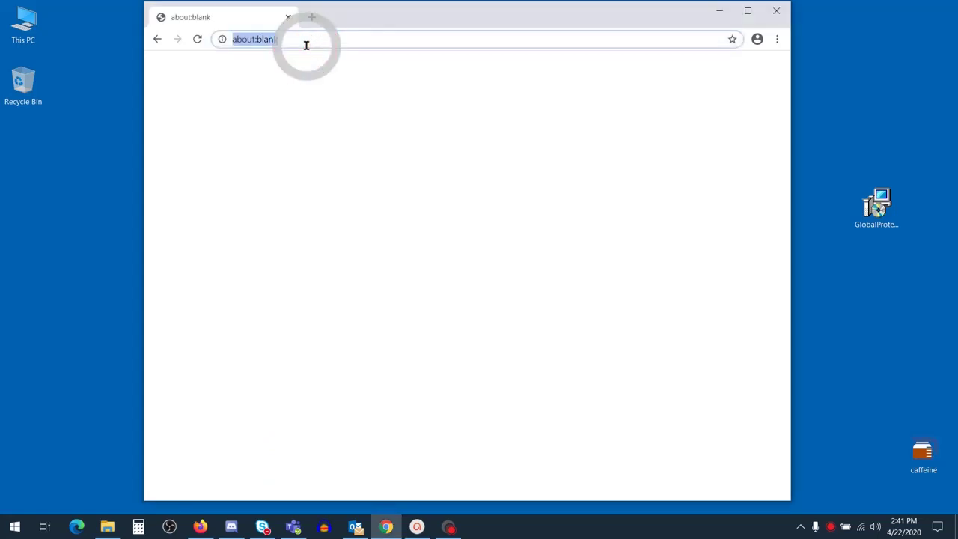
pyautogui.write('vpn.ut')
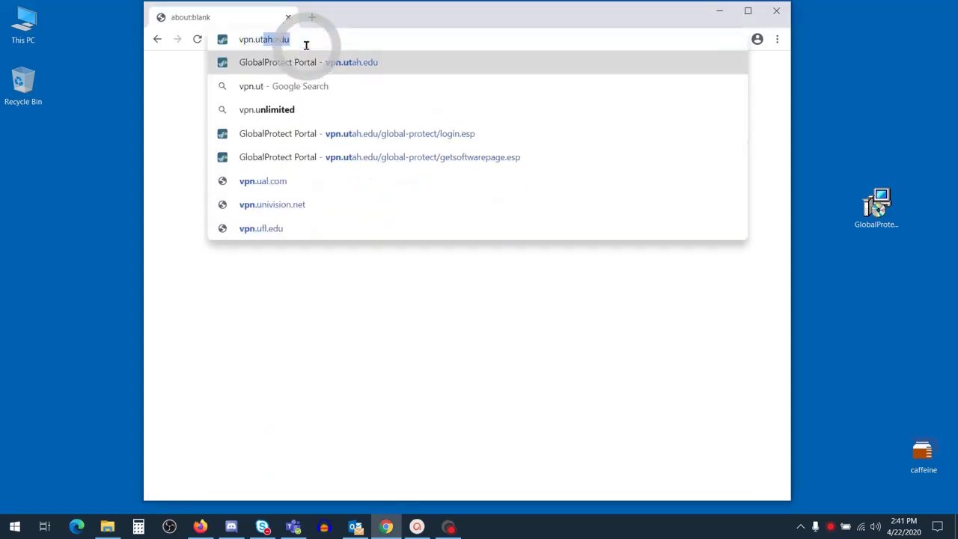
pyautogui.write('ah.e')
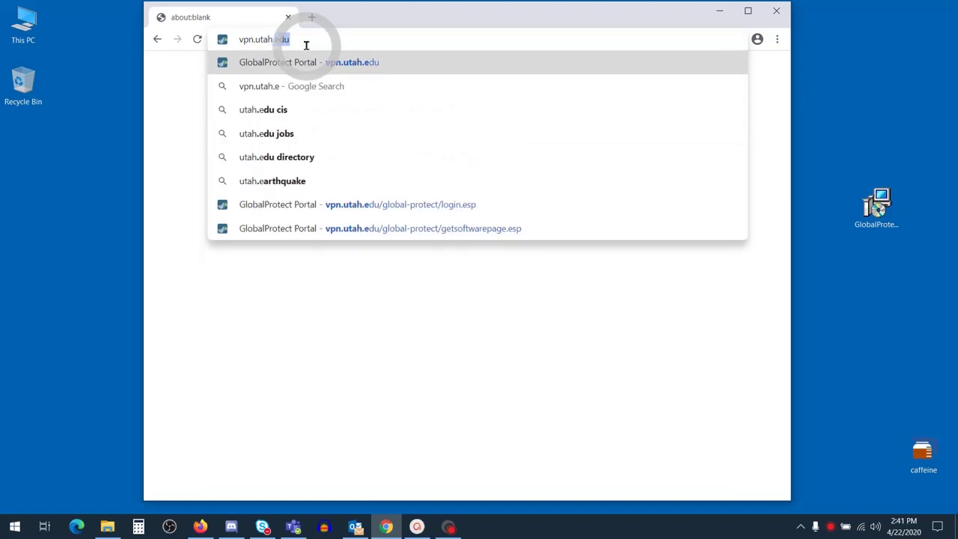
pyautogui.write('du')
pyautogui.press('Return')
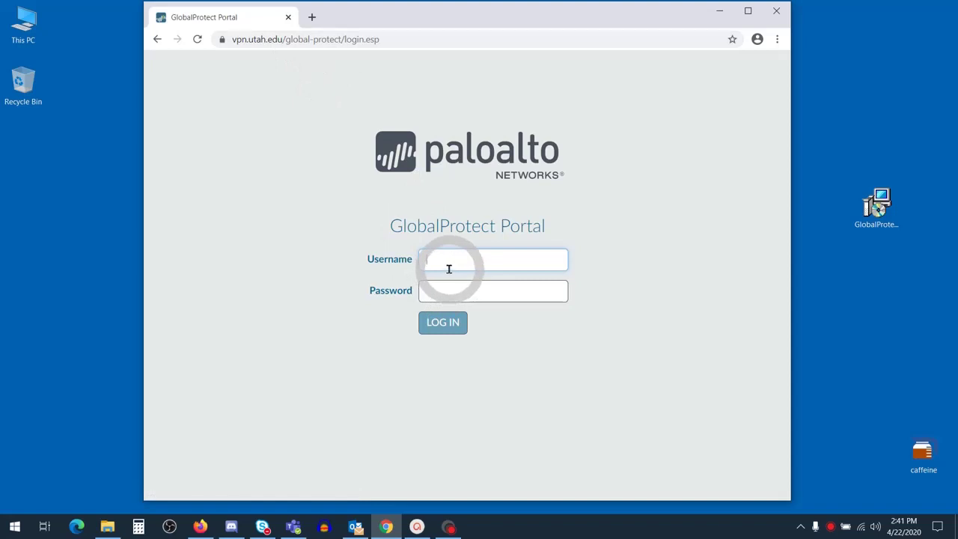
pyautogui.click(445, 327)
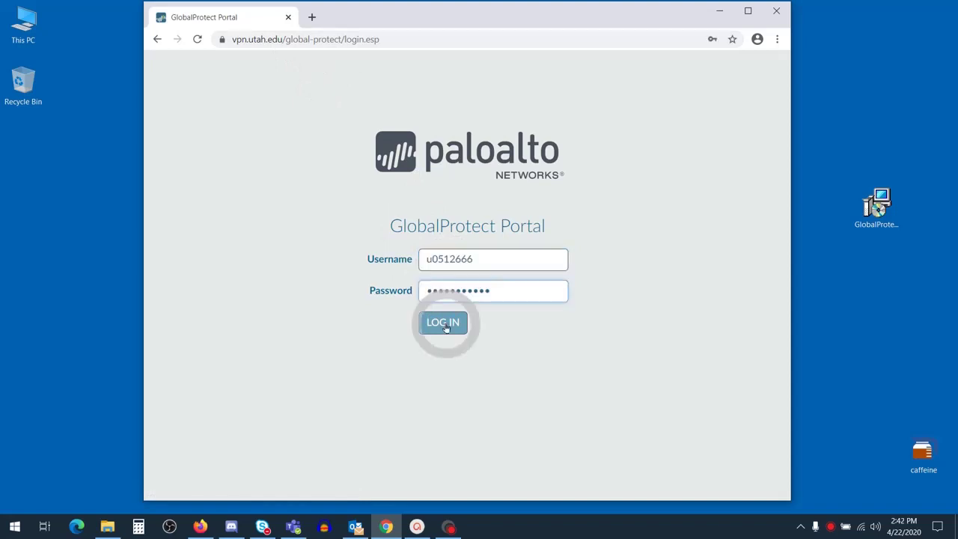
pyautogui.click(443, 324)
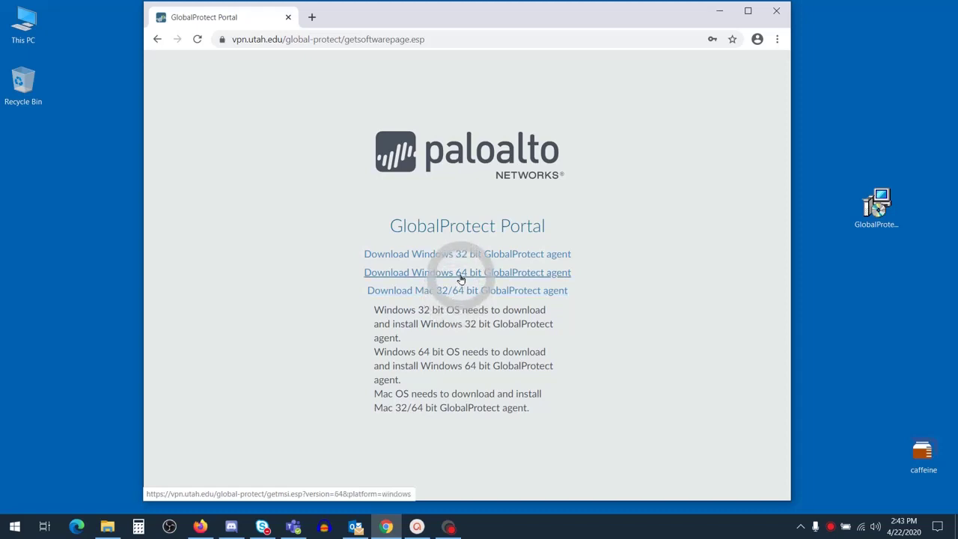
# Step: Download the Windows 64-bit agent (GlobalProtect64 (1).msi) and run it from the desktop
pyautogui.click(460, 274)
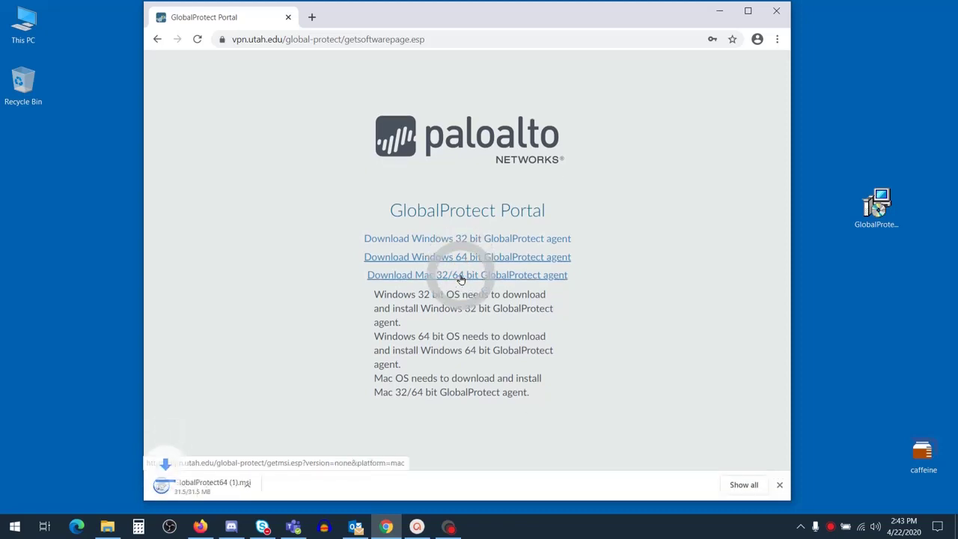
pyautogui.click(195, 490)
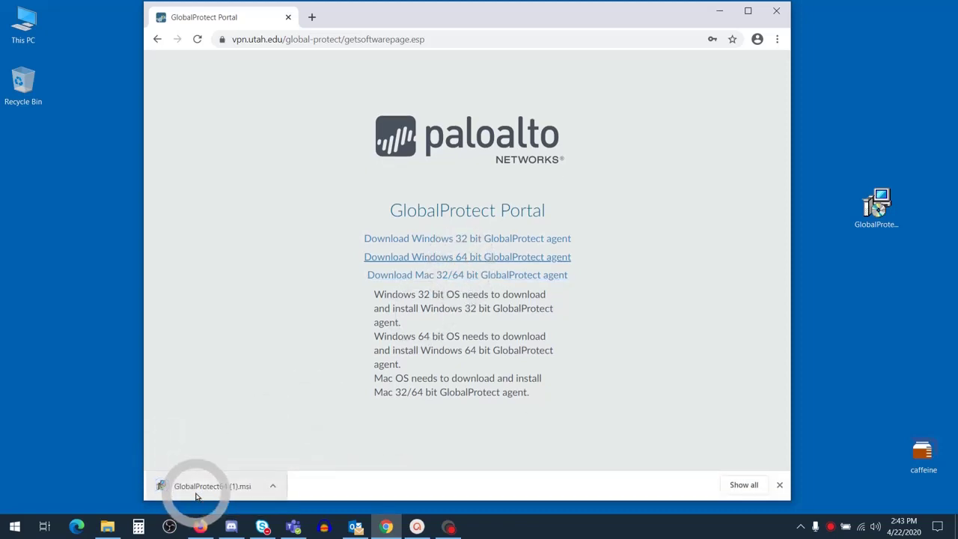
pyautogui.click(780, 488)
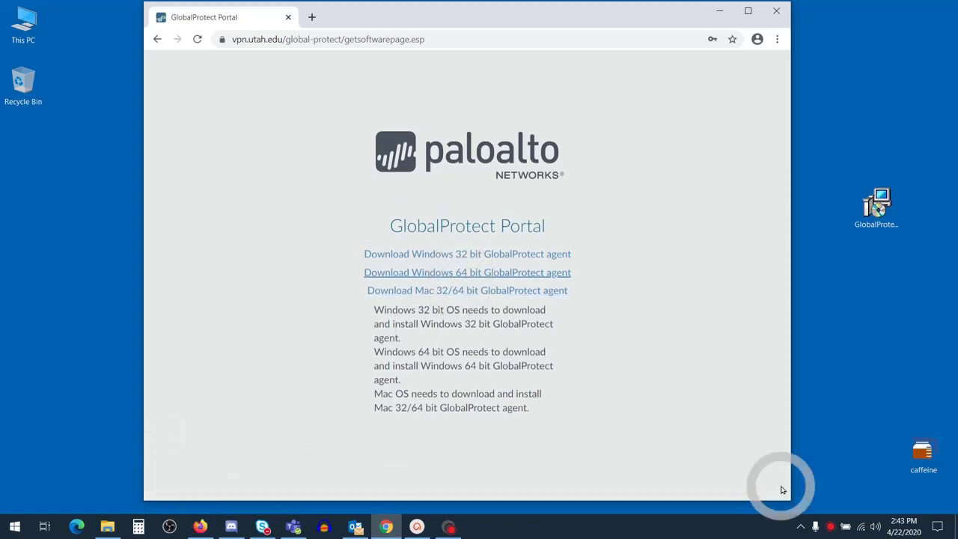
pyautogui.click(872, 217)
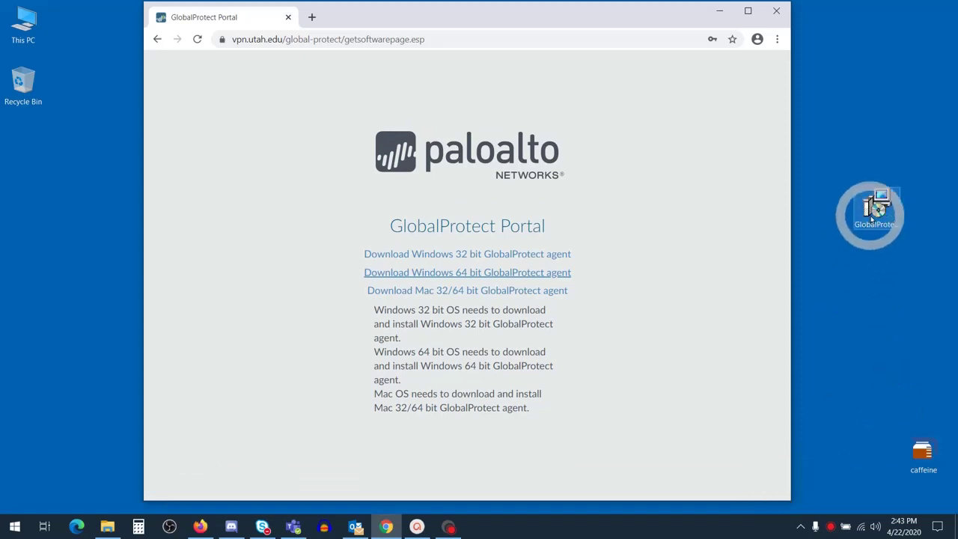
pyautogui.doubleClick(872, 217)
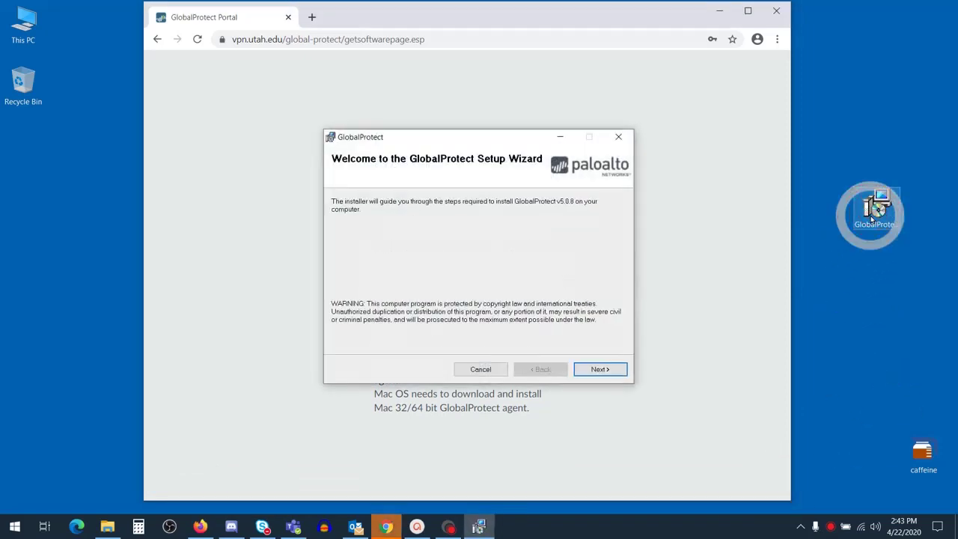
# Step: Install GlobalProtect 5.0.8 into the default folder and close the finished Setup Wizard
pyautogui.click(598, 370)
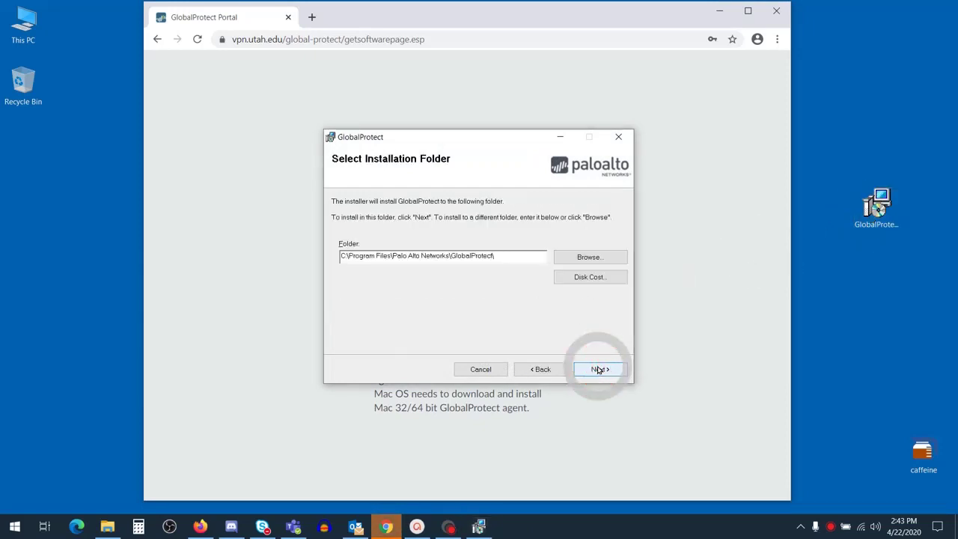
pyautogui.click(598, 370)
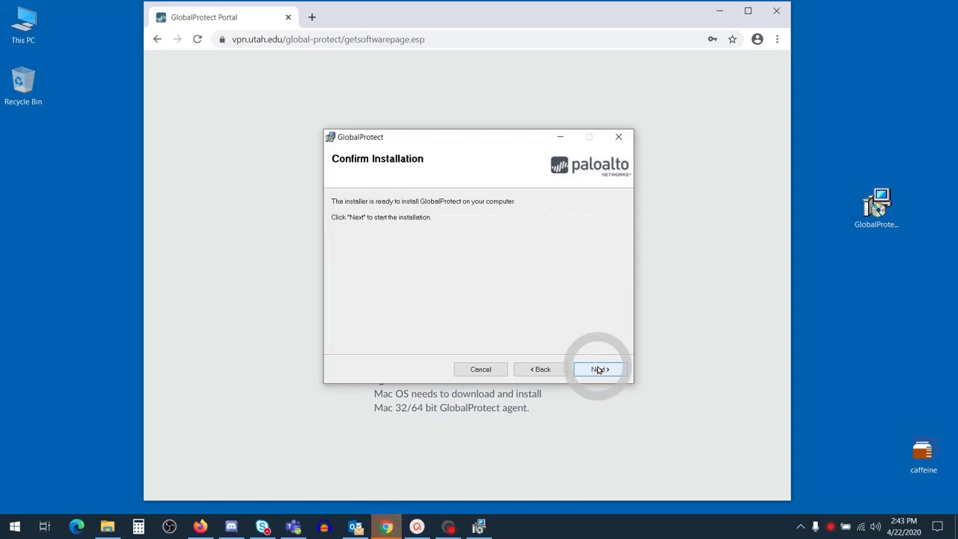
pyautogui.click(598, 369)
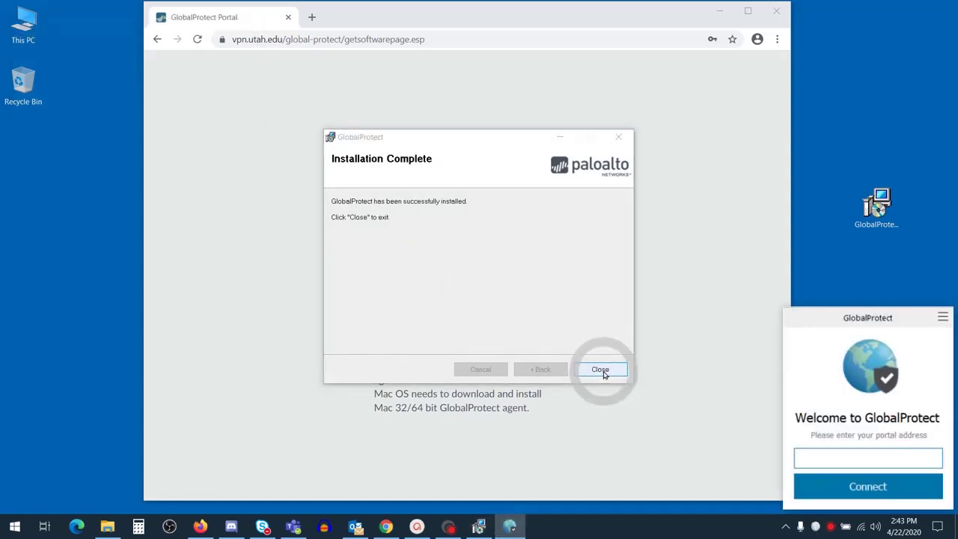
pyautogui.click(603, 374)
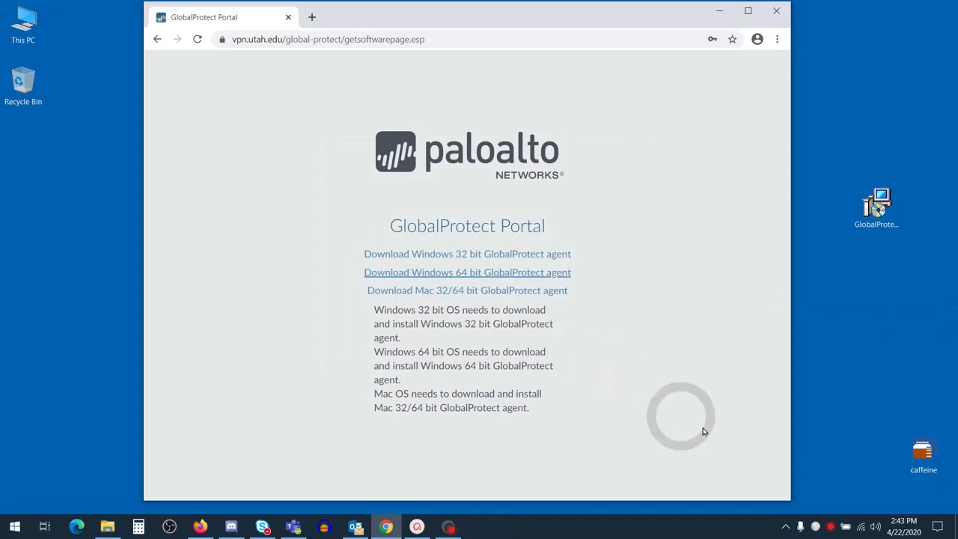
# Step: Set the GlobalProtect portal address to vpn.utah.edu and connect
pyautogui.click(817, 528)
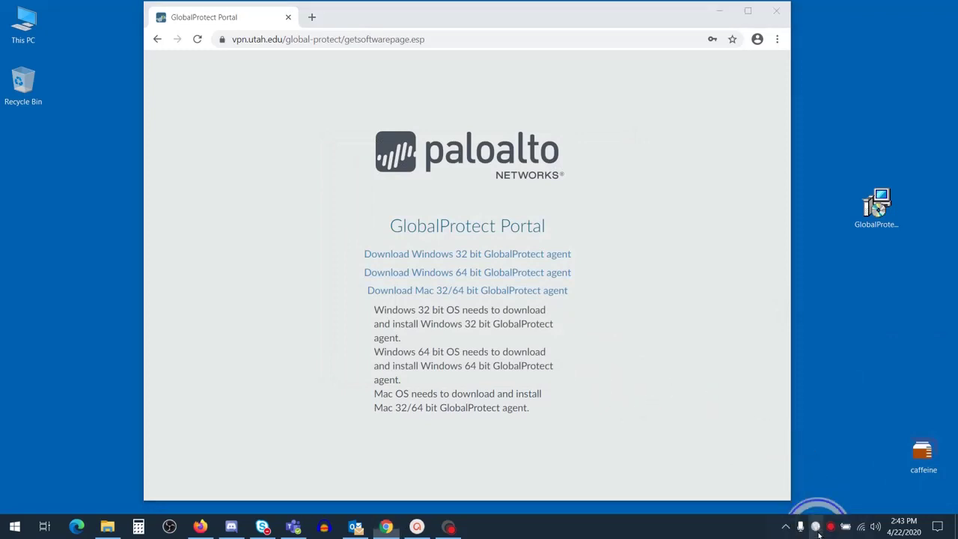
pyautogui.click(876, 456)
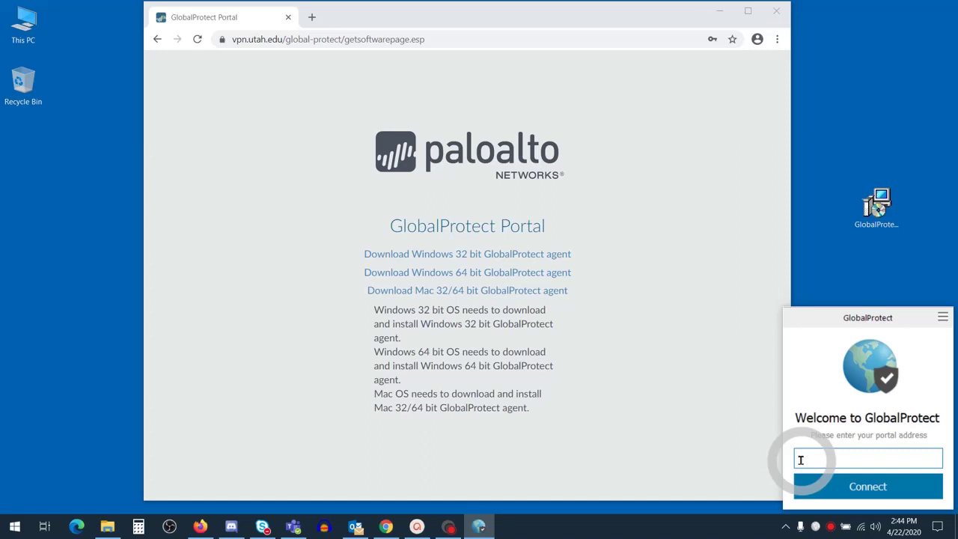
pyautogui.write('vpn.utah.edu')
pyautogui.click(825, 486)
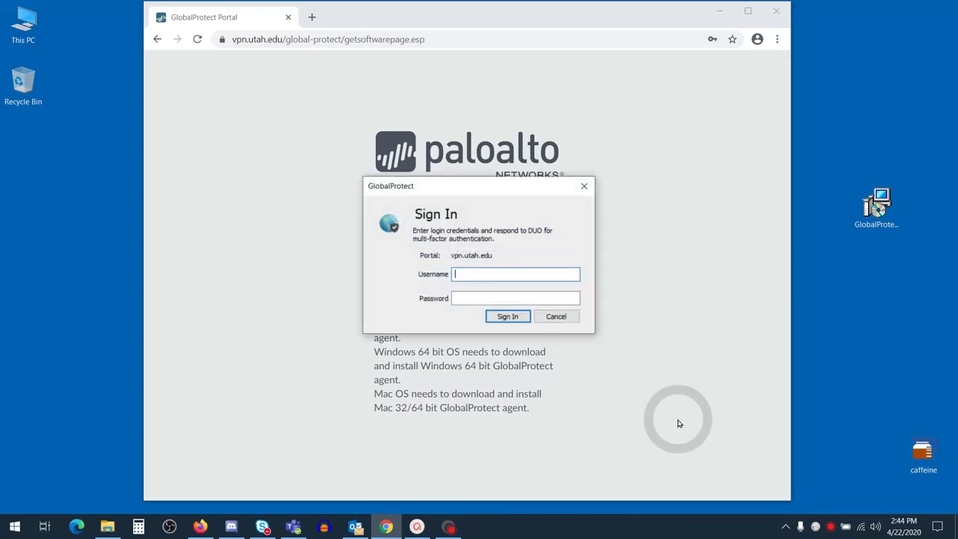
# Step: Sign in with the university username and the pasted account password
pyautogui.press('Tab')
pyautogui.hotkey('ctrl', 'v')
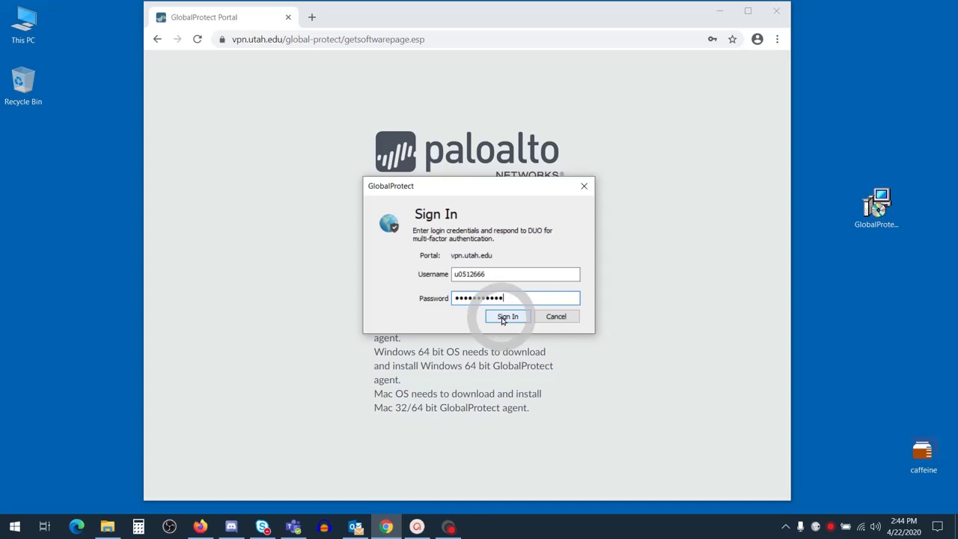
pyautogui.click(503, 318)
pyautogui.click(503, 317)
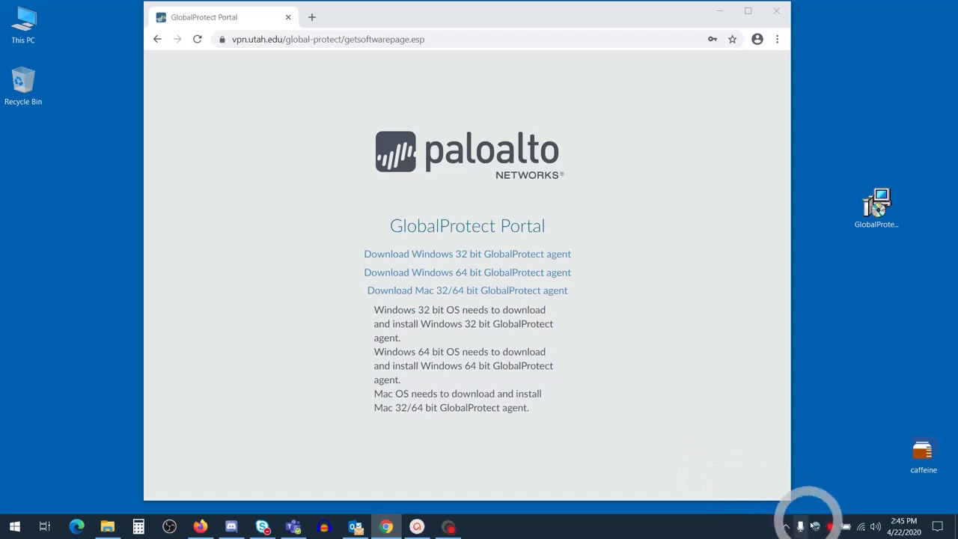
# Step: Check the GlobalProtect tray panel shows Connected, then close it
pyautogui.moveTo(815, 528)
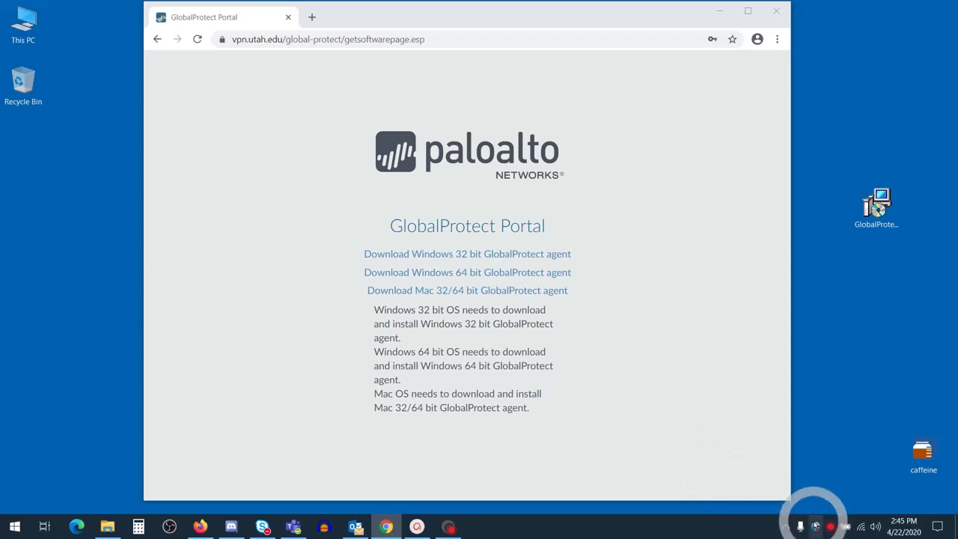
pyautogui.click(815, 527)
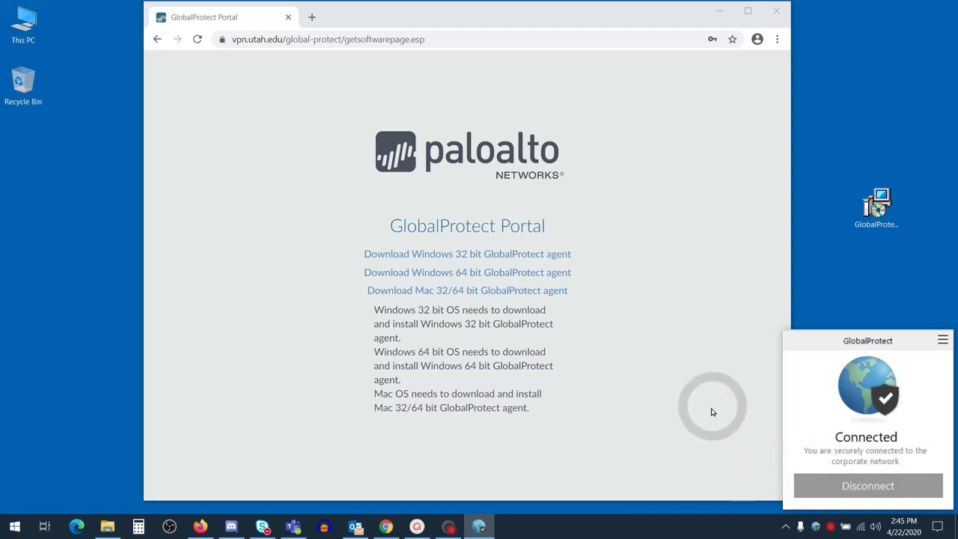
pyautogui.click(717, 448)
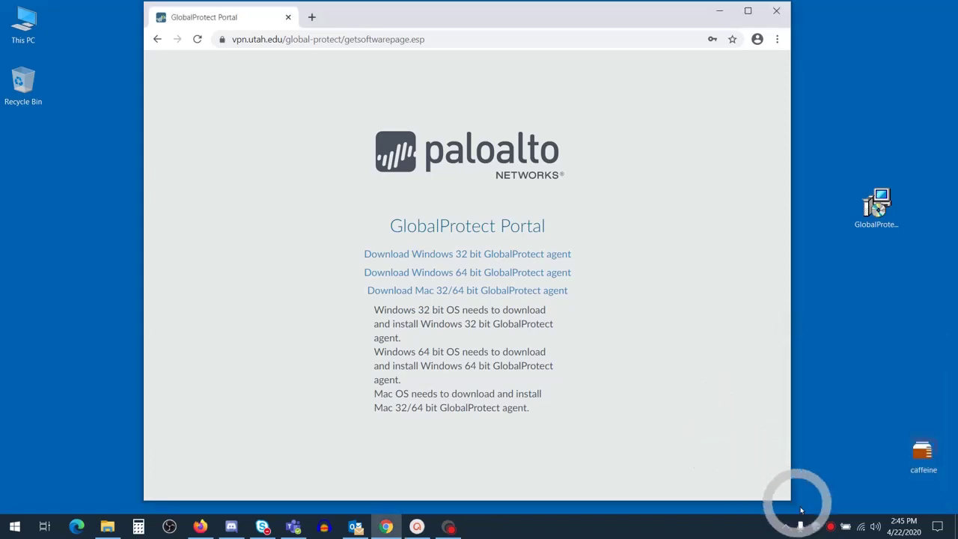
# Step: Disconnect the VPN and reopen the panel to confirm Not Connected
pyautogui.click(815, 526)
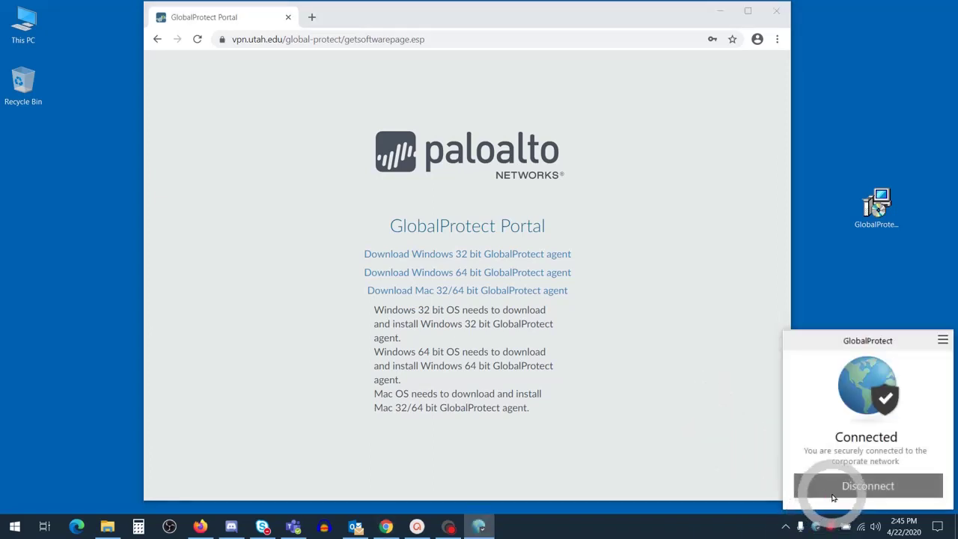
pyautogui.click(865, 485)
pyautogui.click(702, 444)
pyautogui.click(818, 526)
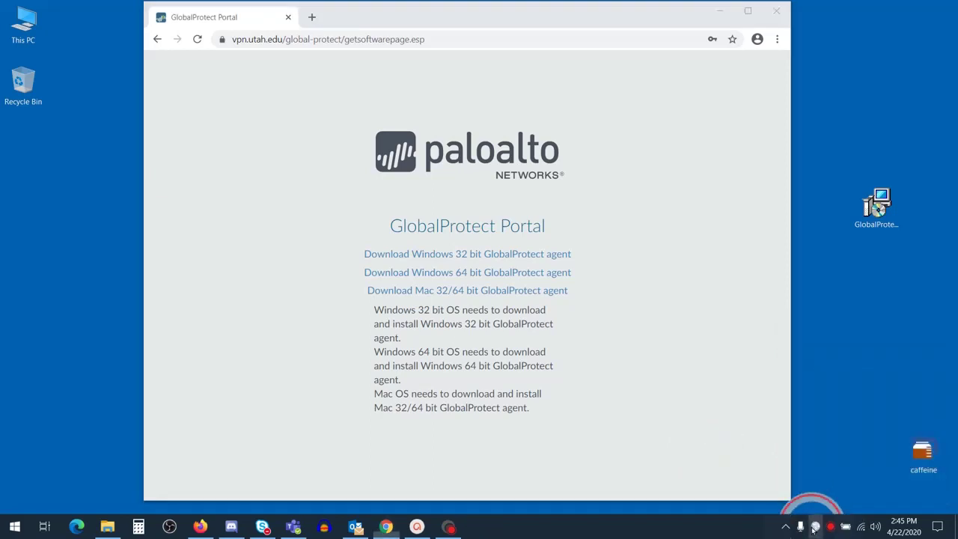